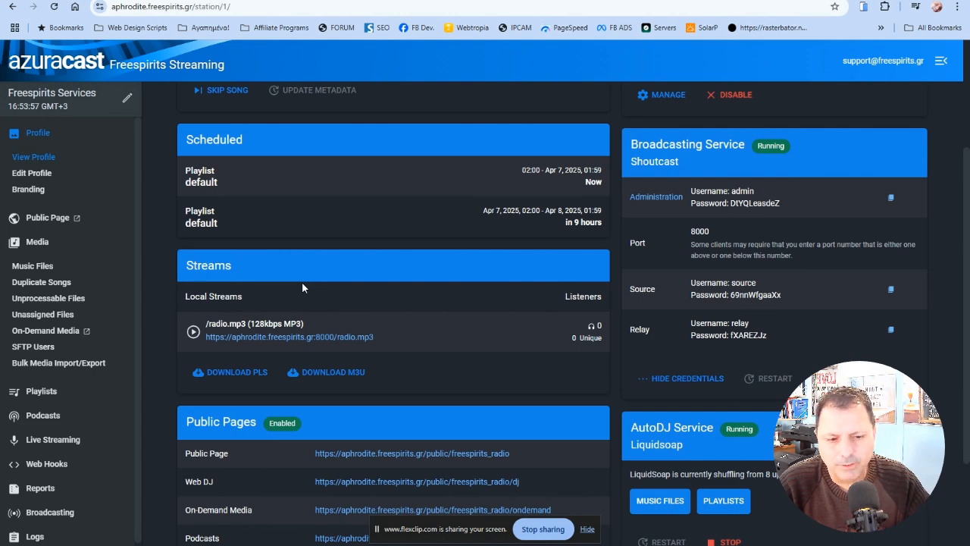
Step: Switch to butt, open its settings and look over the blank form for adding a server
mouse_move(631, 545)
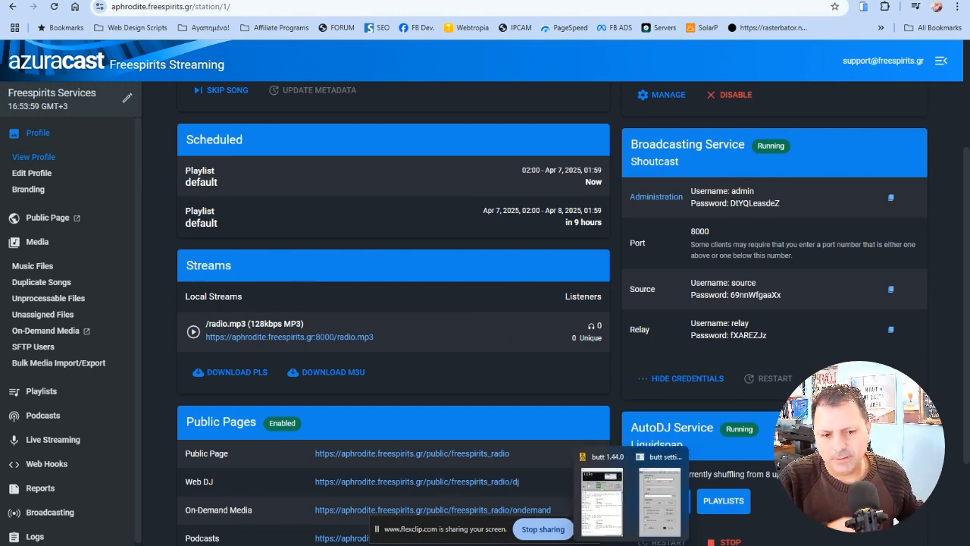
click(598, 496)
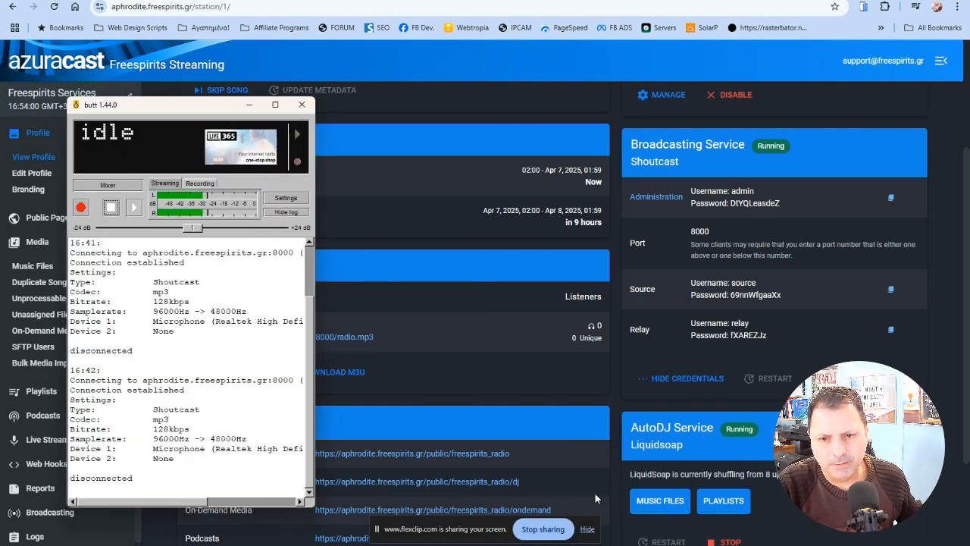
click(281, 199)
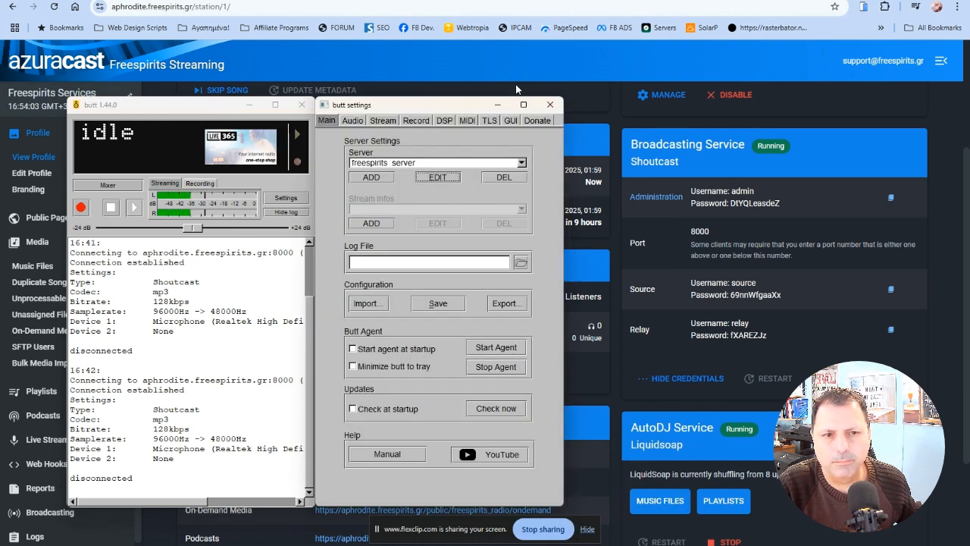
click(550, 104)
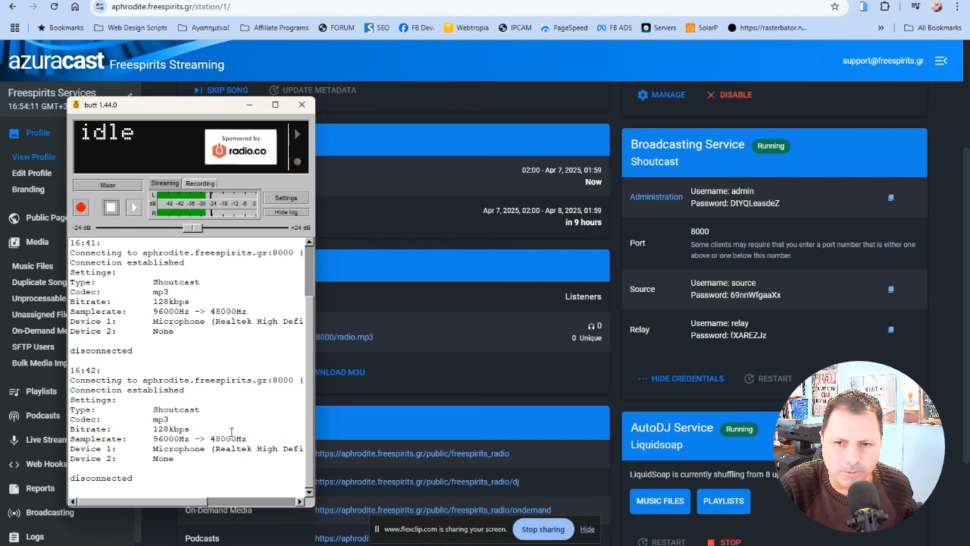
click(291, 198)
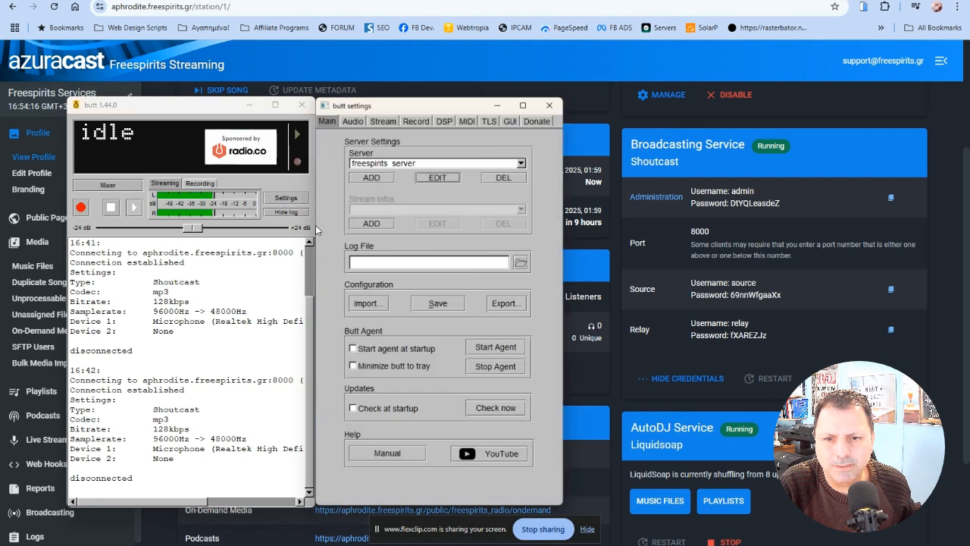
click(369, 178)
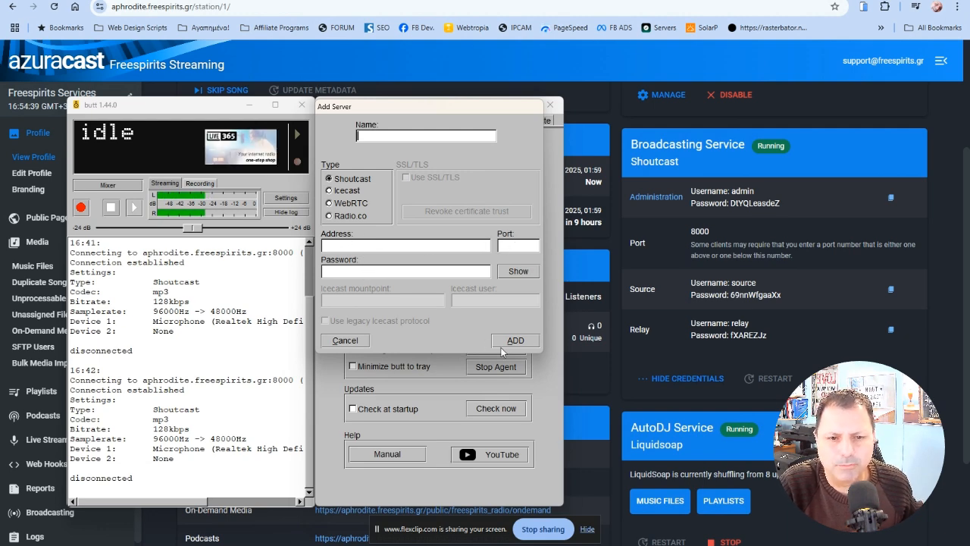
click(344, 340)
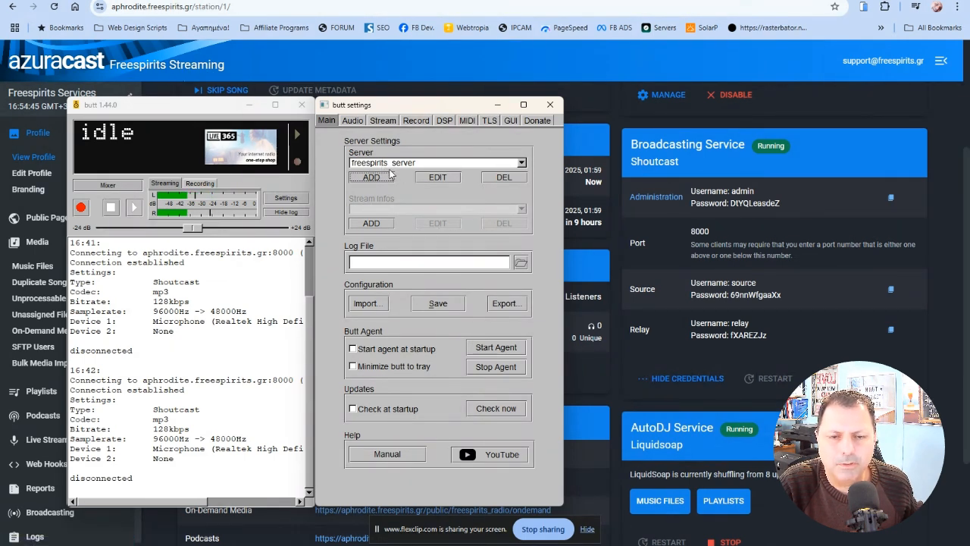
Step: Open the freespirits_server entry for editing and compare its port with the Broadcasting Service port in AzuraCast
click(432, 179)
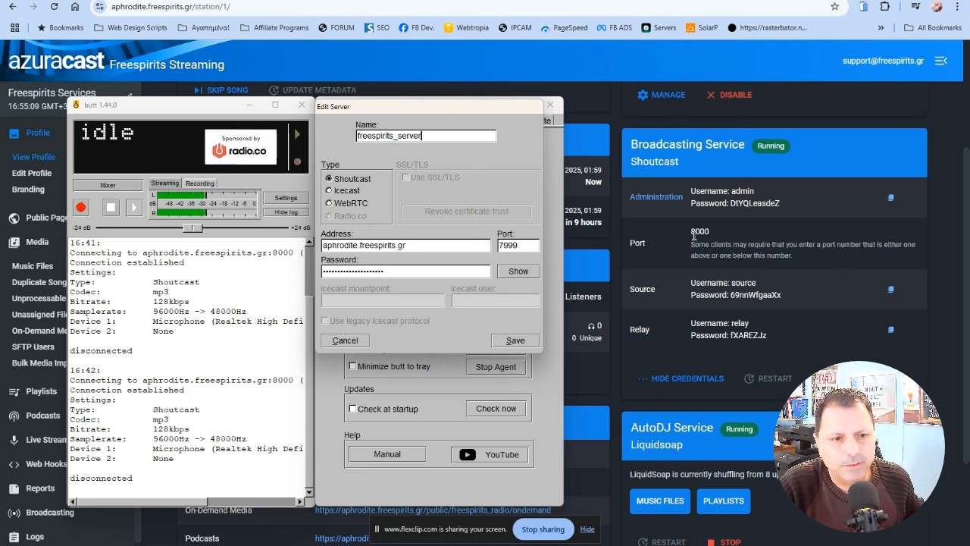
drag(692, 231, 714, 235)
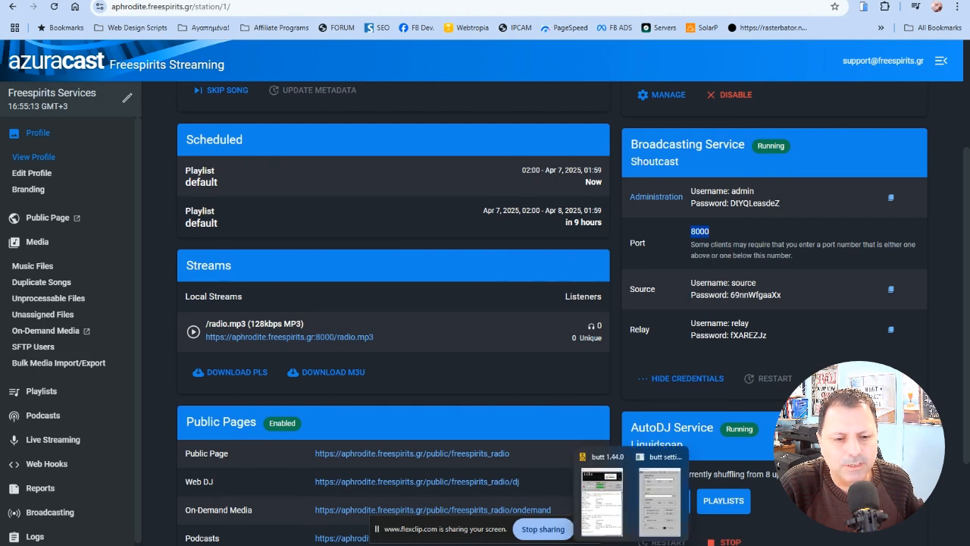
click(629, 545)
click(653, 520)
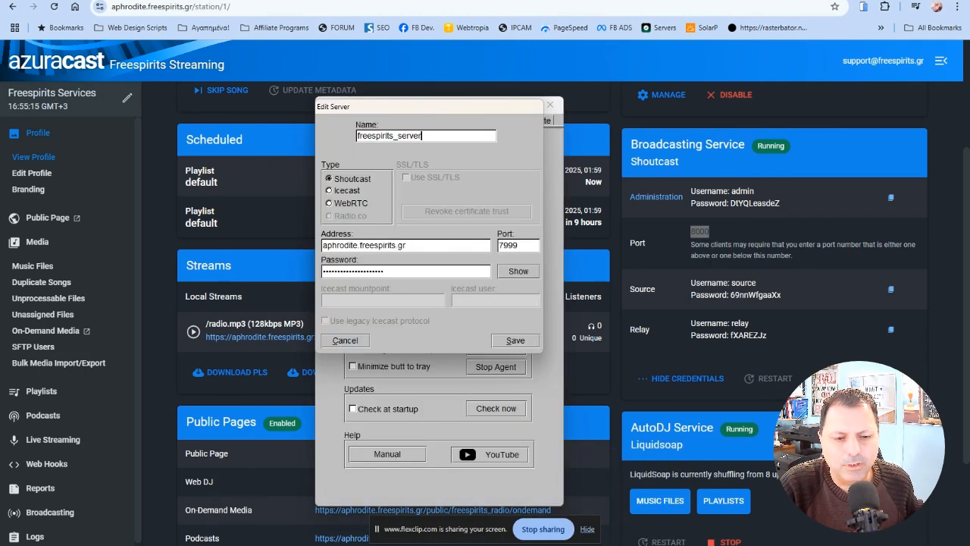
mouse_move(629, 545)
click(641, 508)
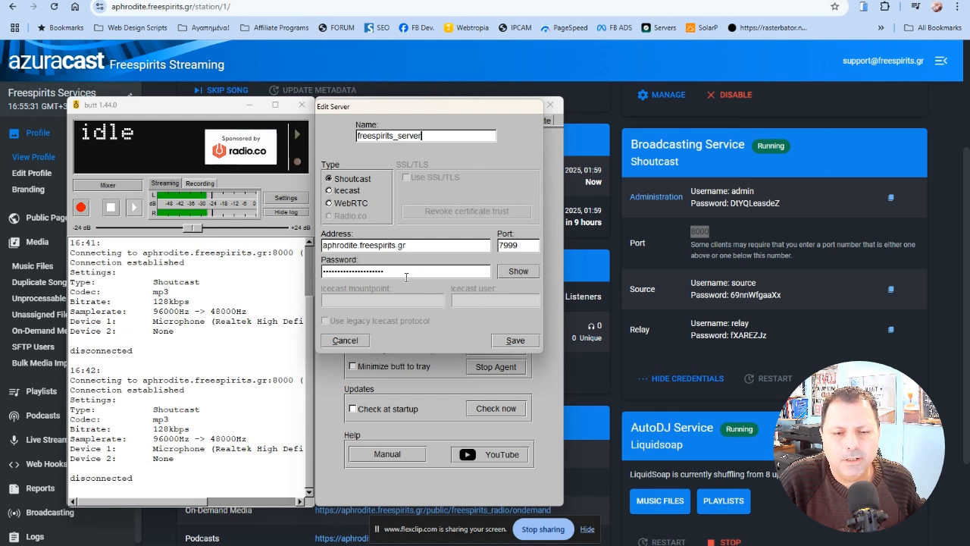
Step: Reveal the server entry's password, examine how it combines the source username and source password, and save the entry
click(518, 271)
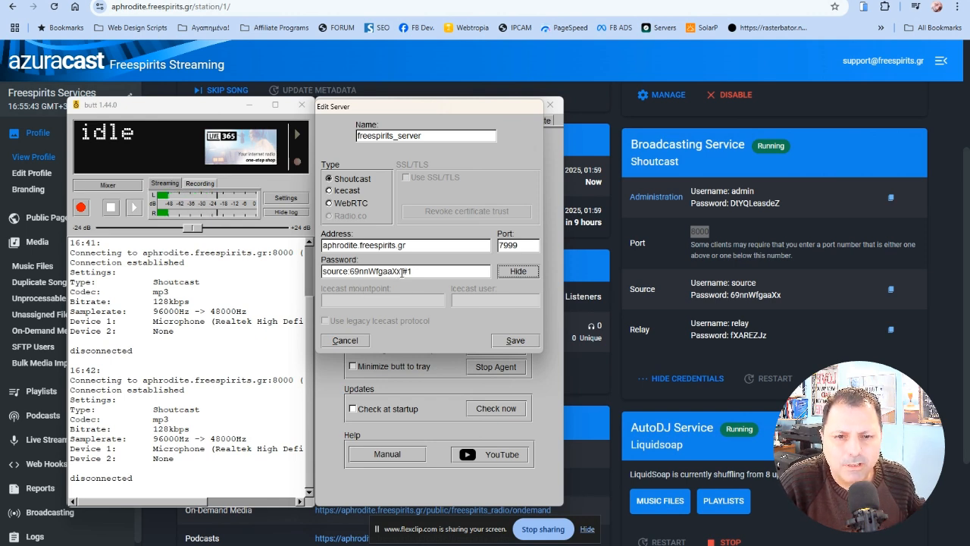
drag(400, 272, 312, 270)
click(428, 272)
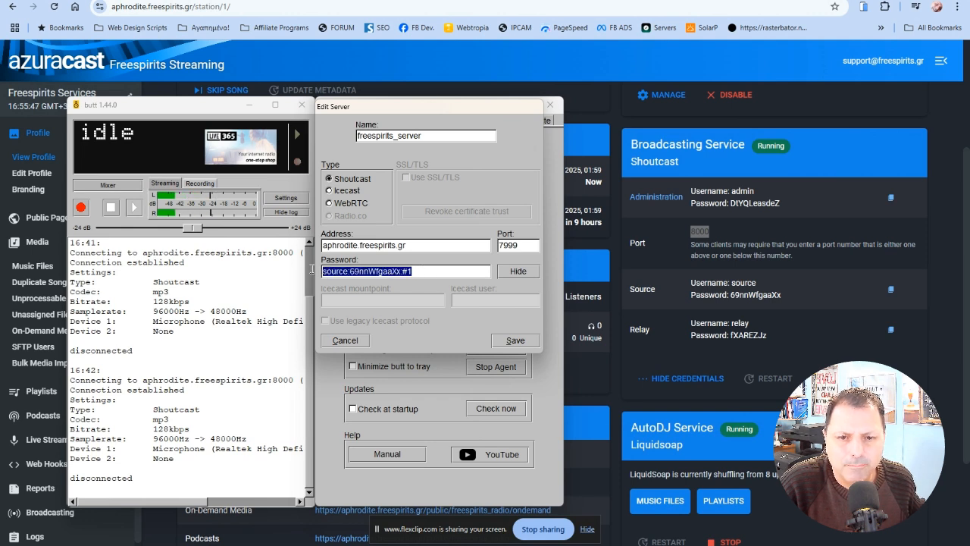
click(398, 271)
drag(410, 271, 321, 271)
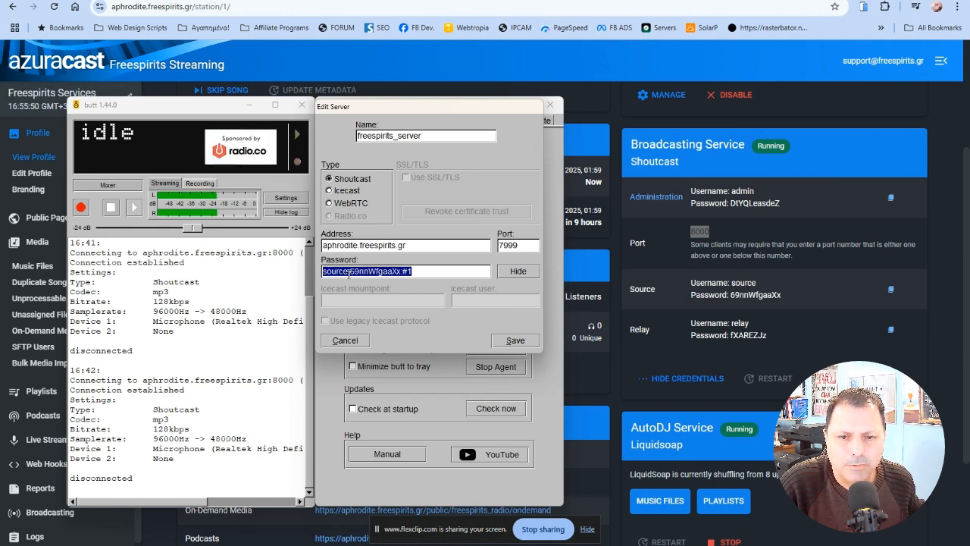
click(452, 273)
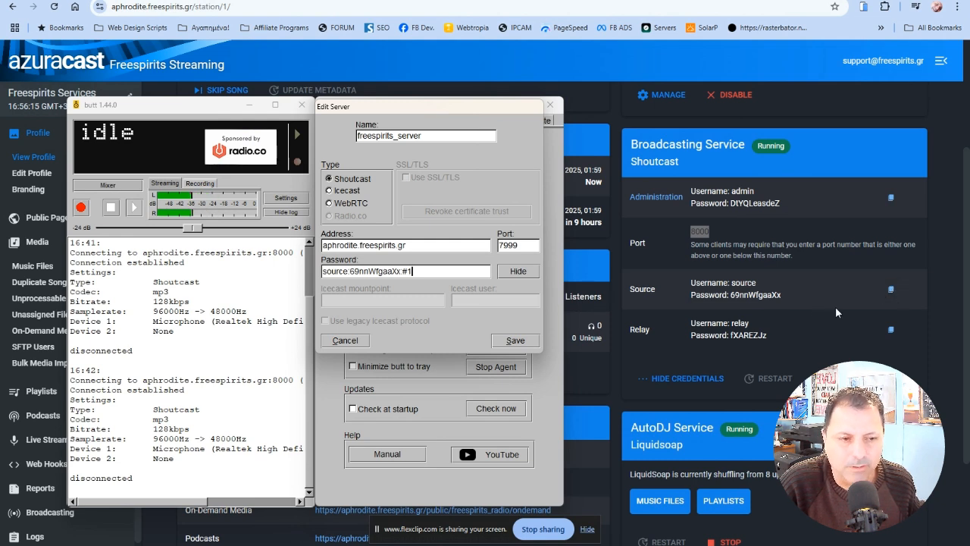
click(350, 271)
drag(350, 271, 400, 271)
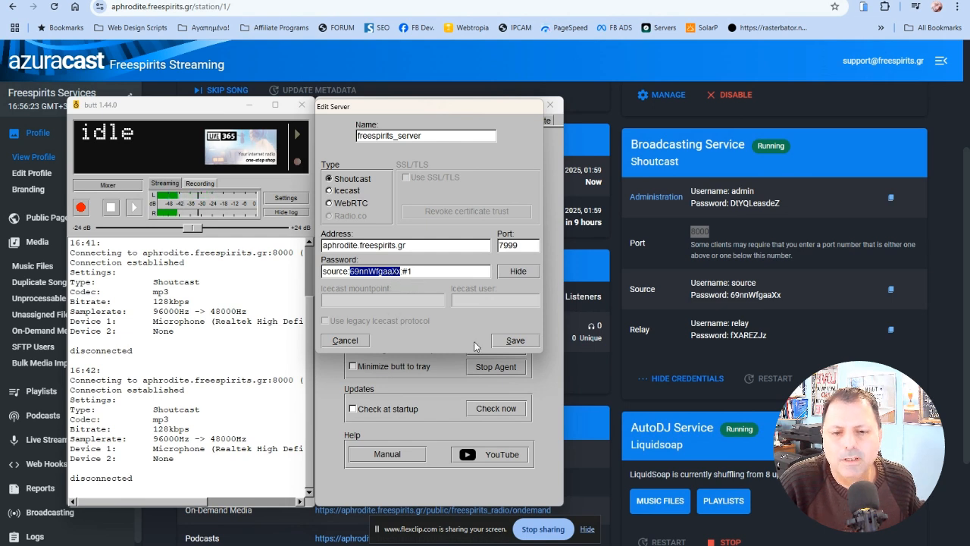
click(516, 343)
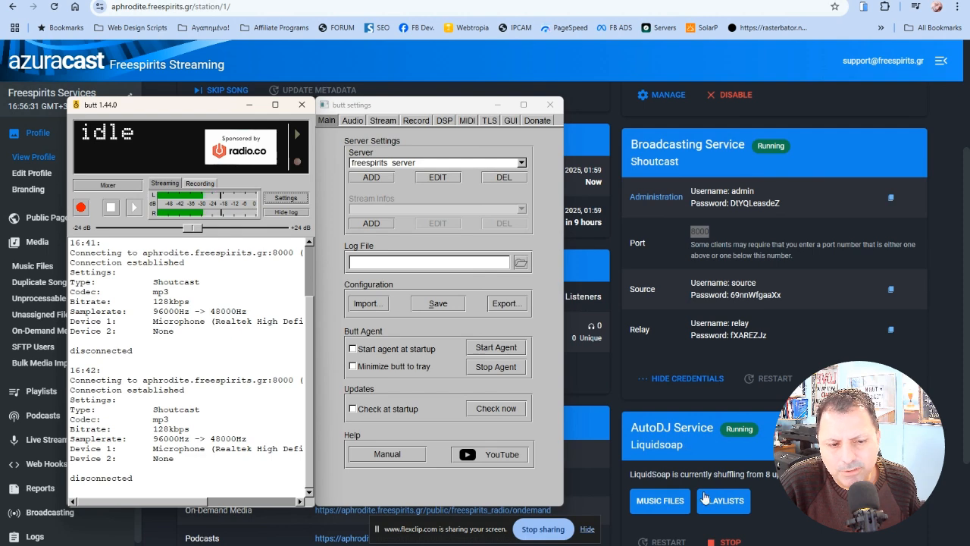
Step: Try to connect to freespirits_server while AutoDJ is running, and stop the attempt
scroll(682, 455, down, 1)
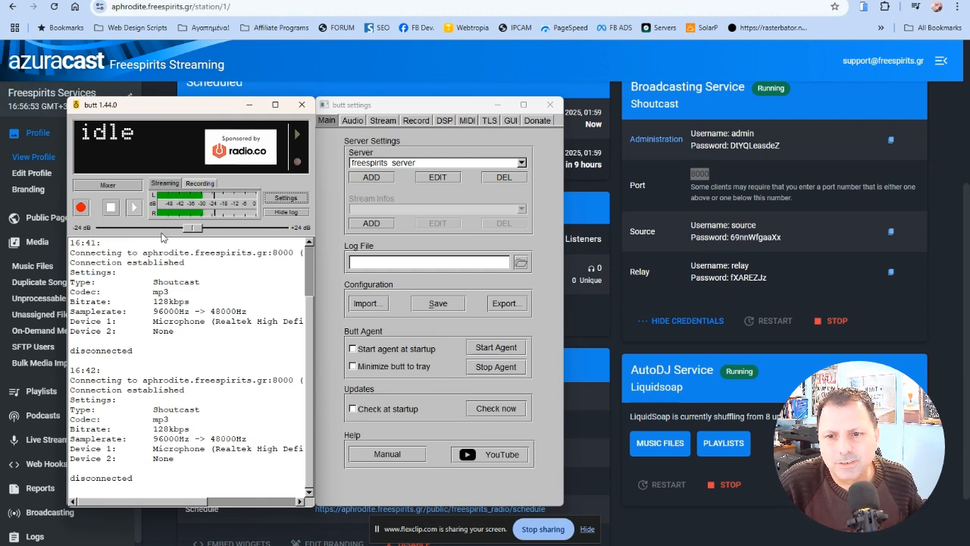
click(137, 208)
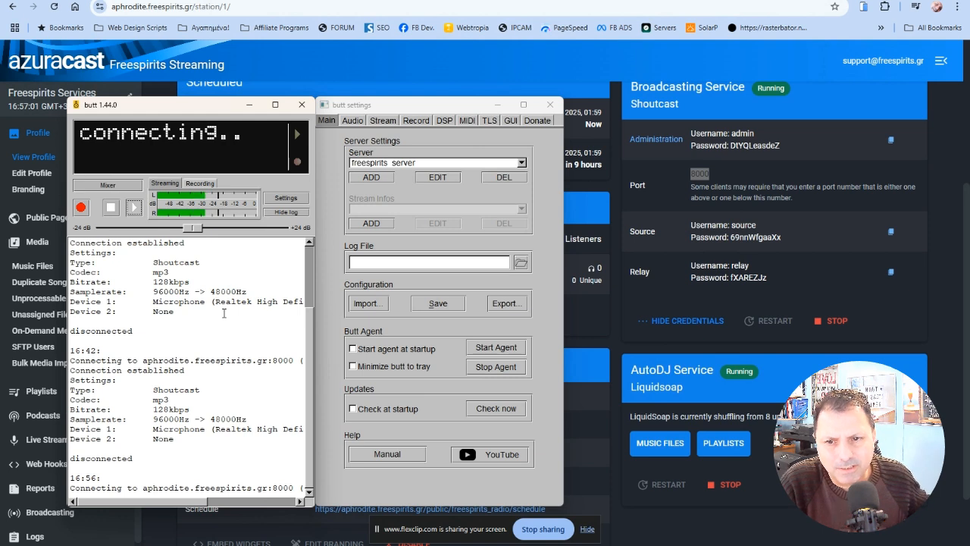
click(111, 207)
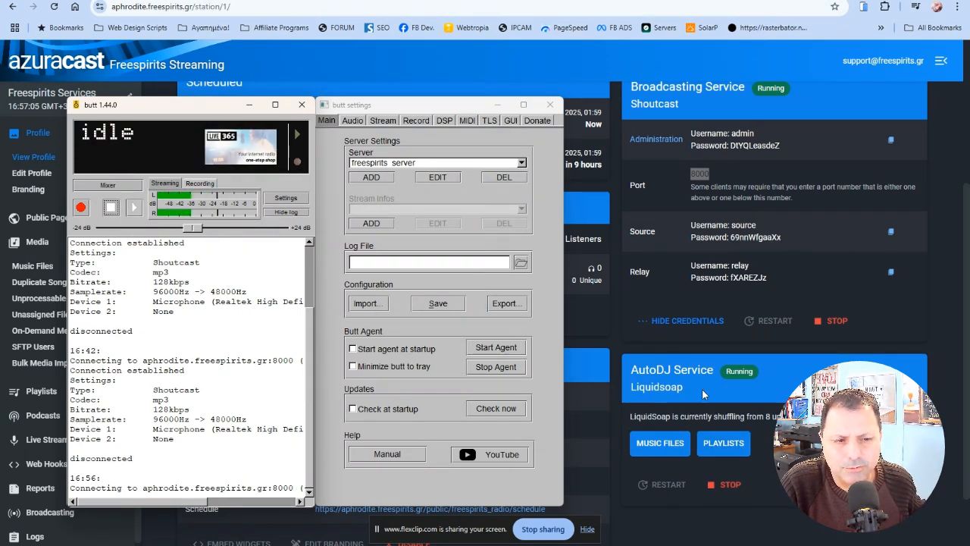
Step: Stop the AutoDJ service in AzuraCast and start streaming from butt to freespirits_server
click(721, 486)
click(461, 309)
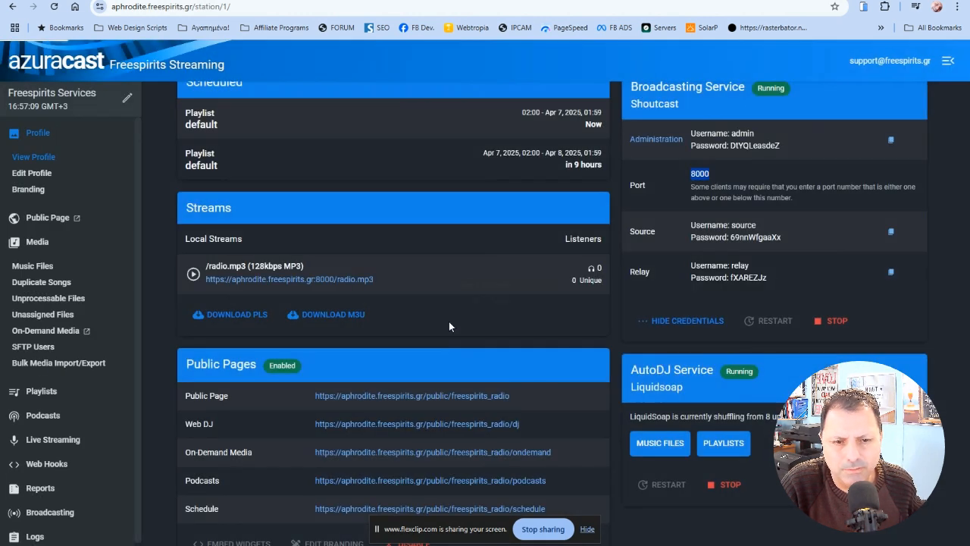
key(alt+Tab)
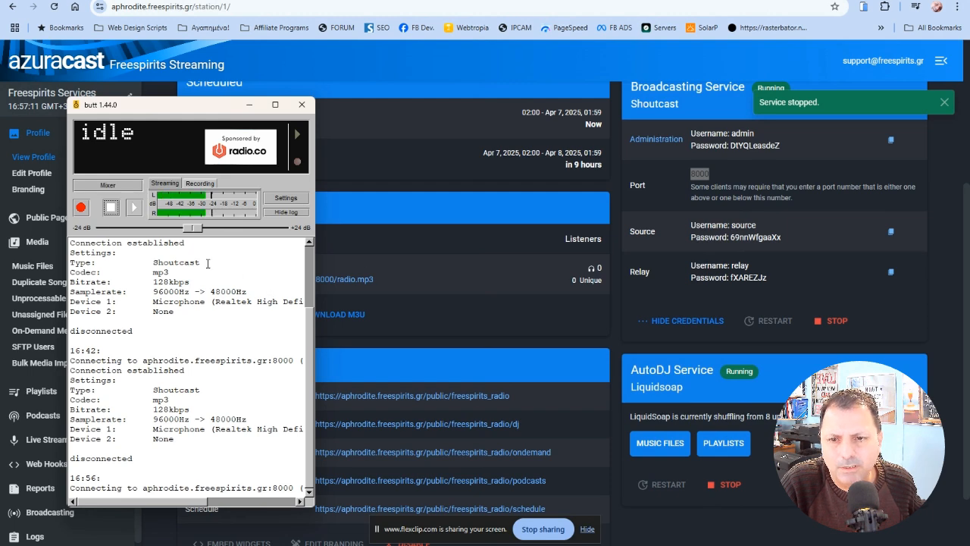
click(135, 207)
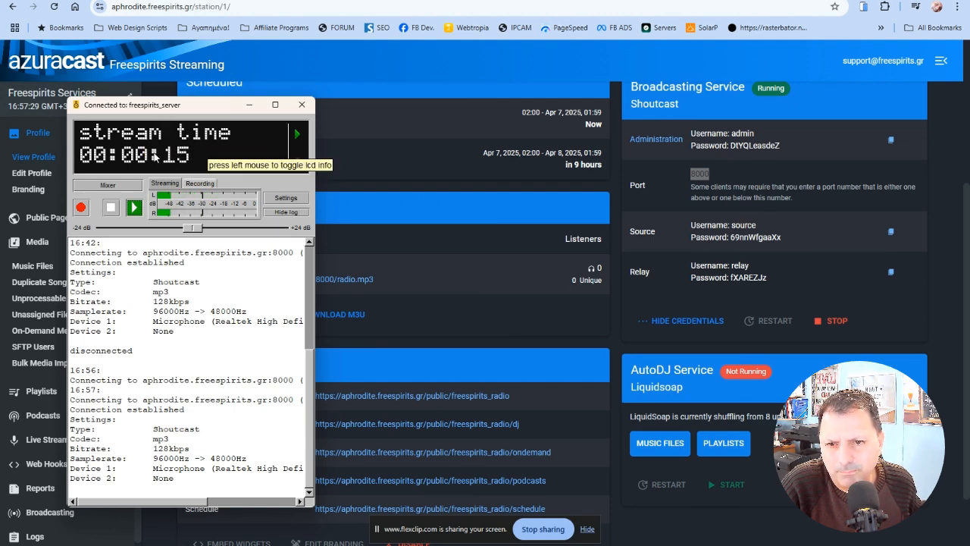
Step: Disconnect the live stream from the server and reopen butt's settings
drag(158, 112, 154, 108)
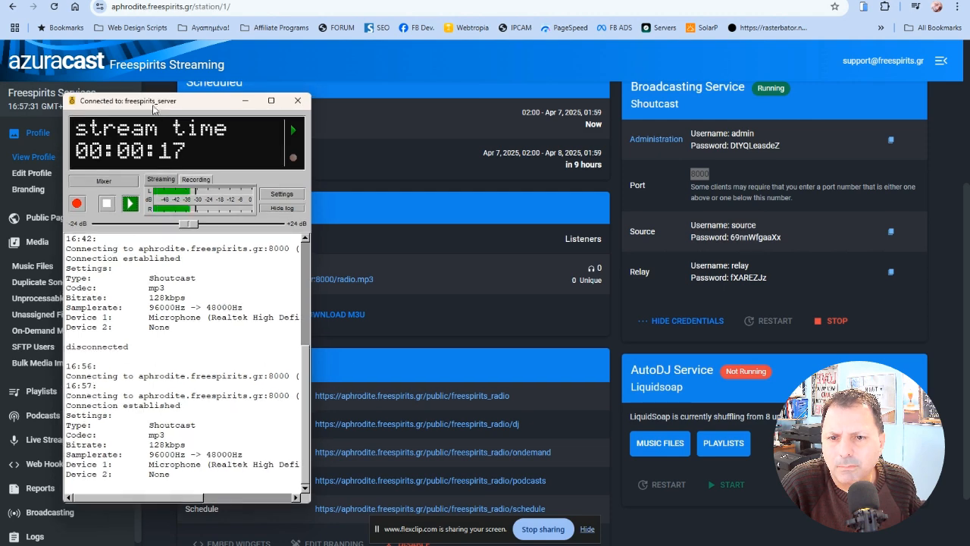
click(111, 209)
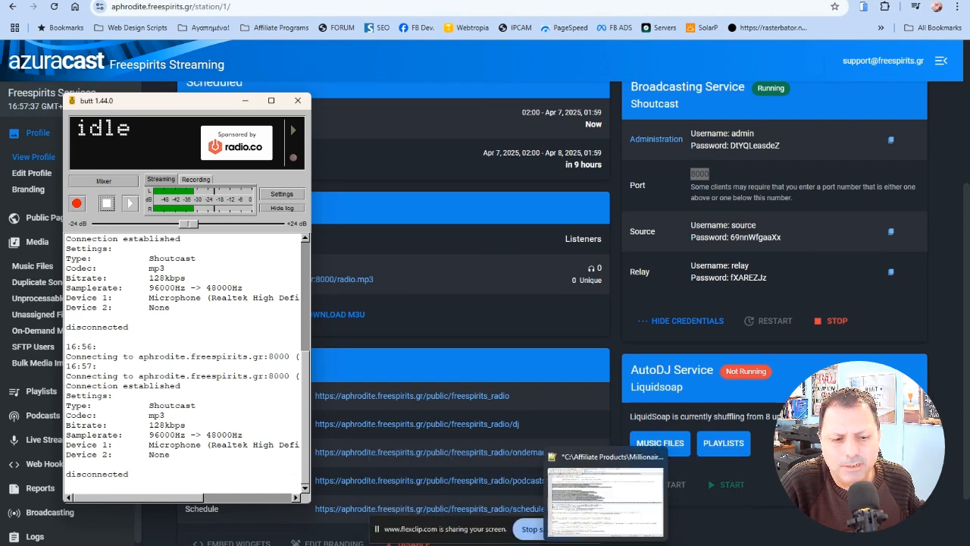
click(281, 193)
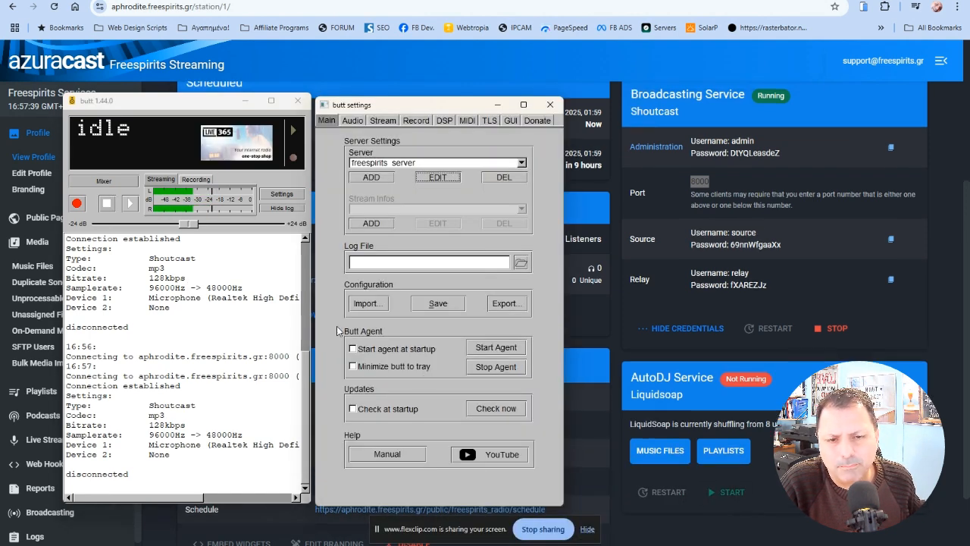